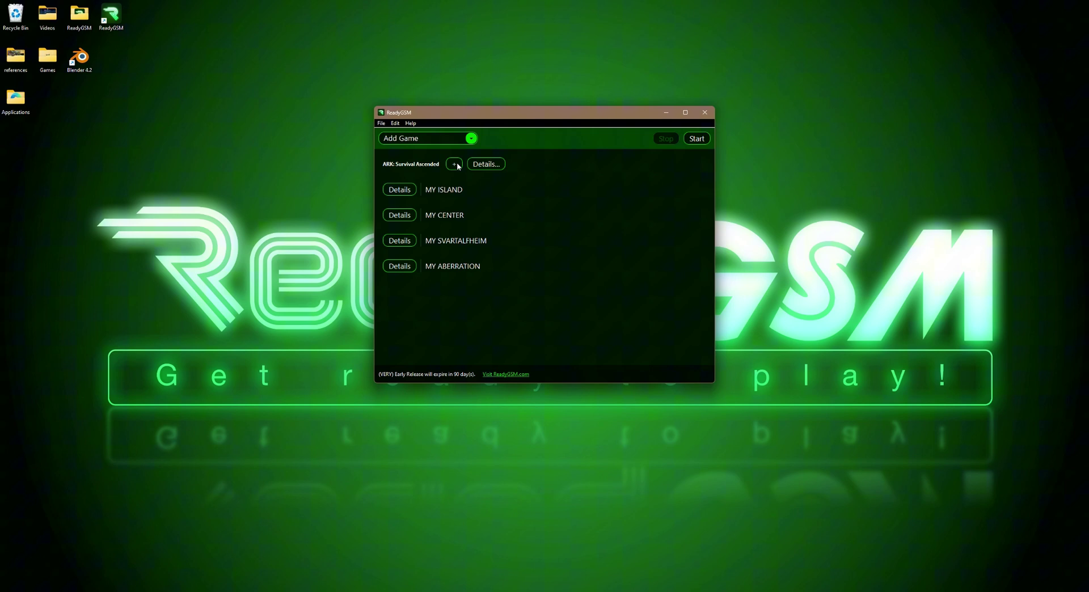
- Start the ARK: Survival Ascended game servers and check their used port ranges
left_click(697, 139)
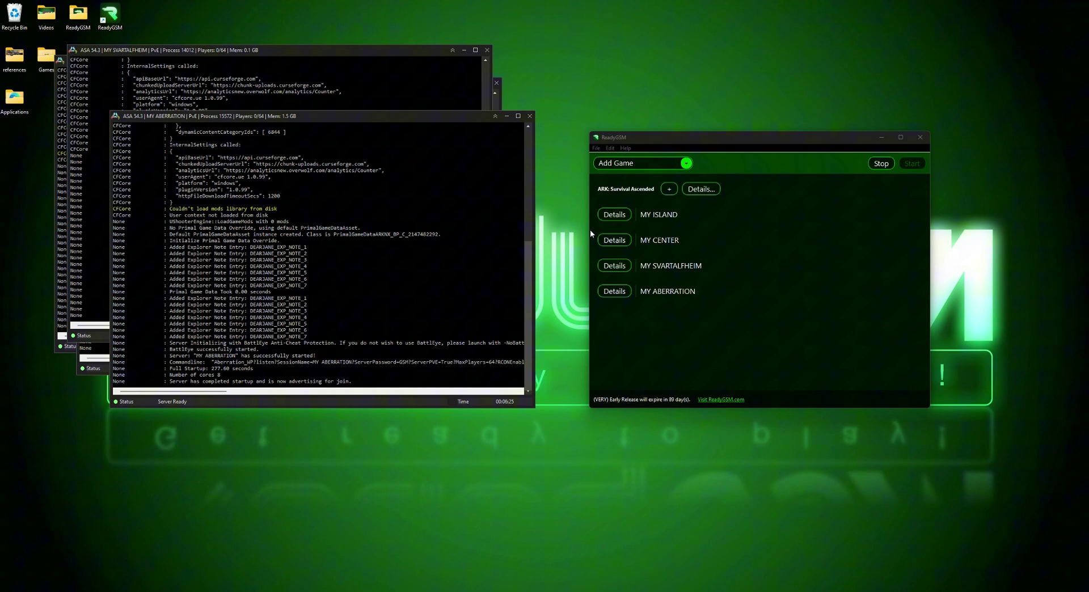
left_click(626, 149)
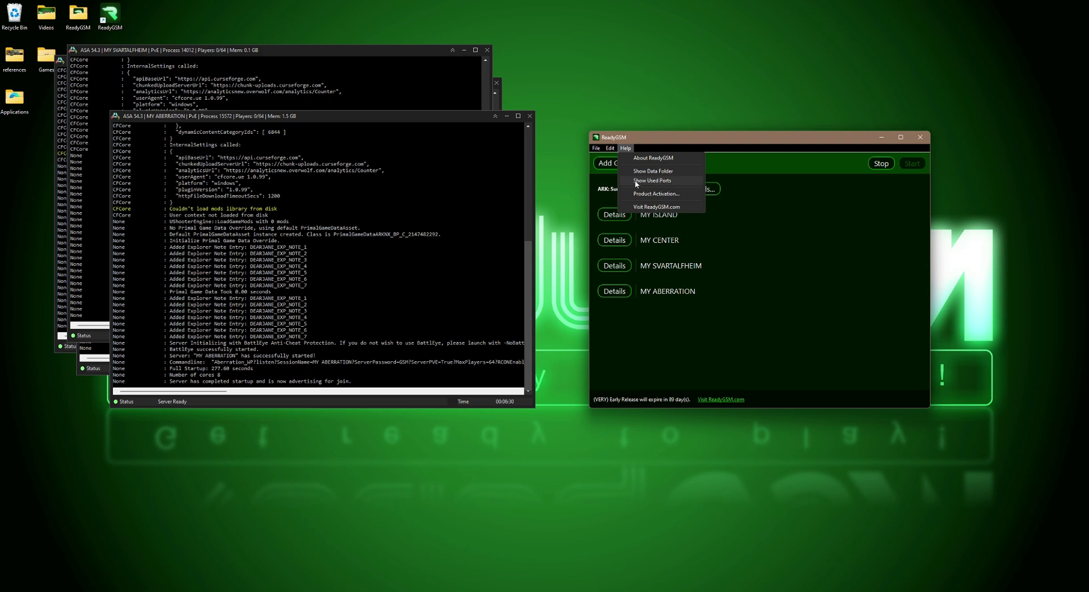
left_click(657, 181)
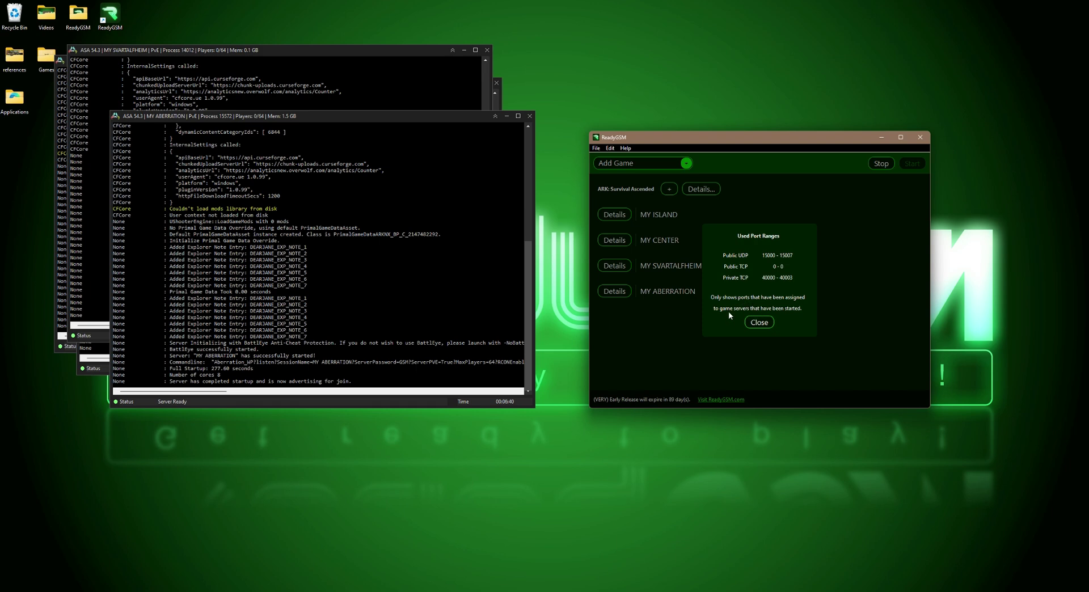
left_click(760, 323)
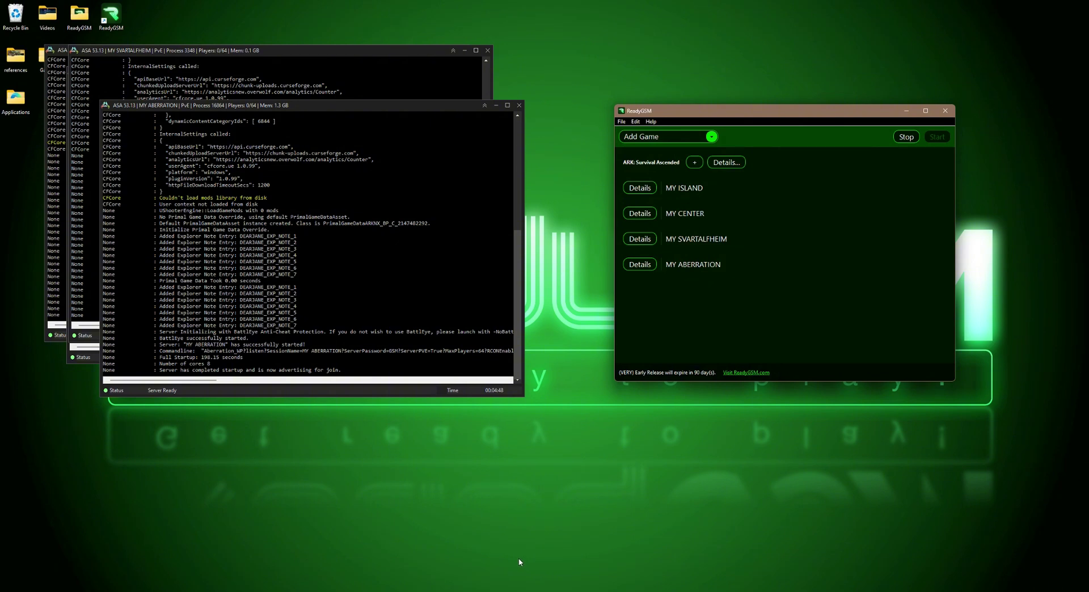
- Switch to the web browser, load the router page at 192.168.0.1, and open its virtual server forwarding settings
left_click(509, 589)
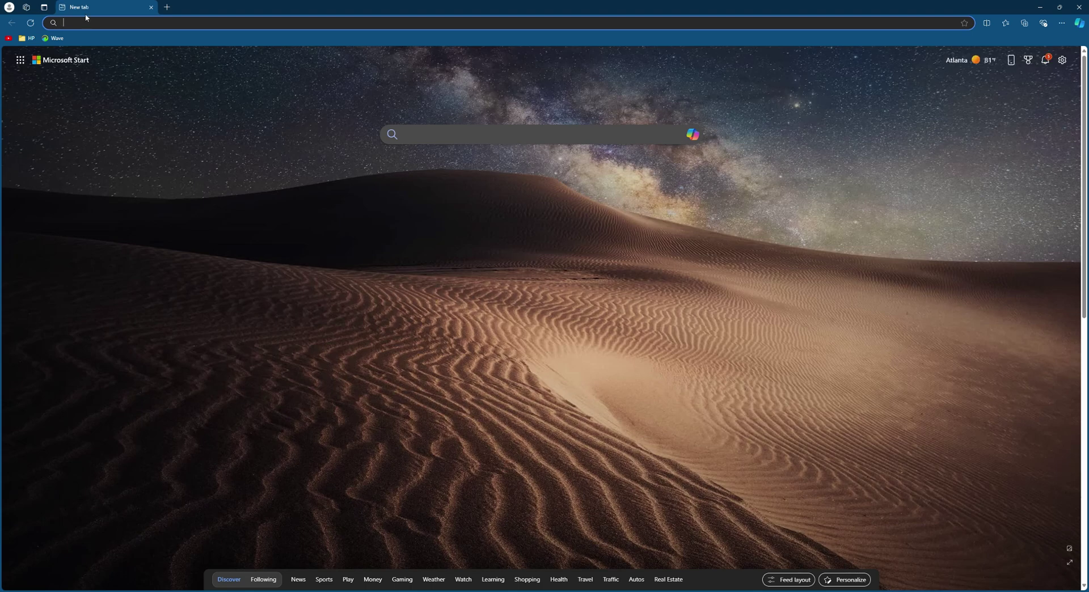
type("192.168.0.1")
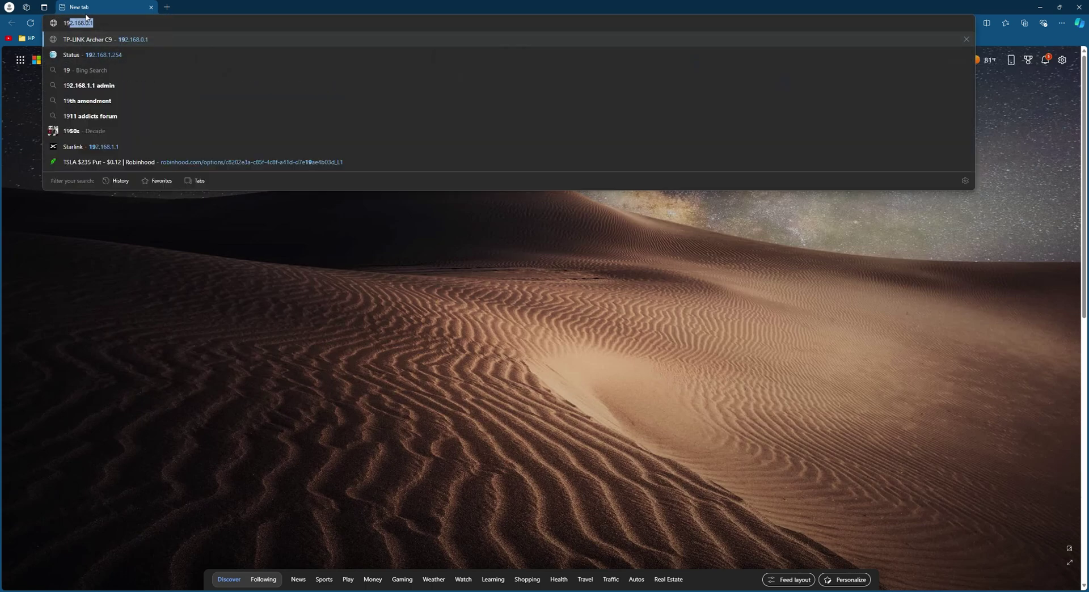
key("Return")
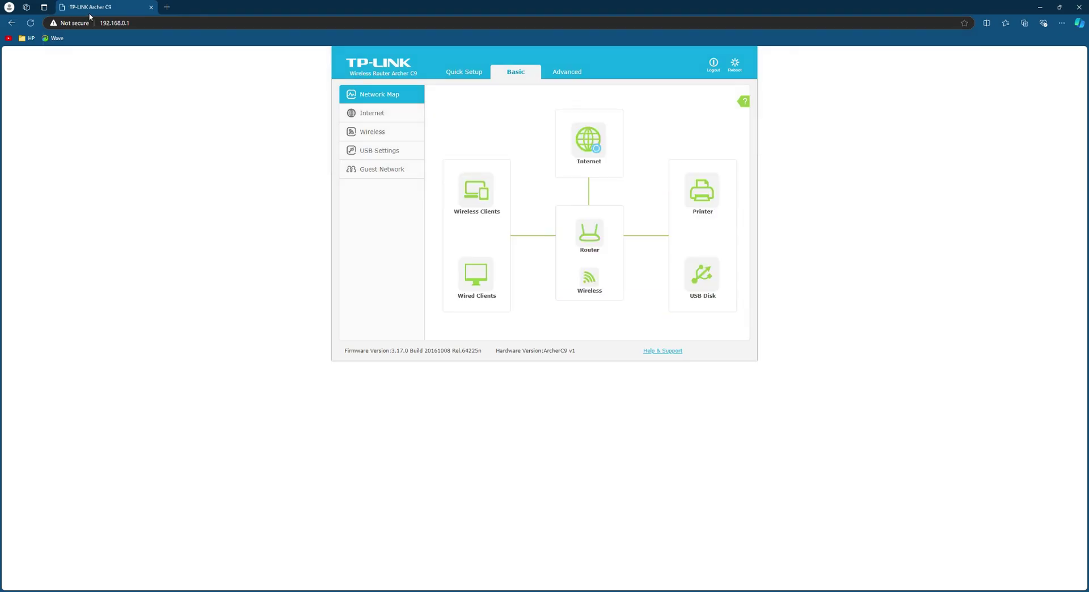
left_click(567, 74)
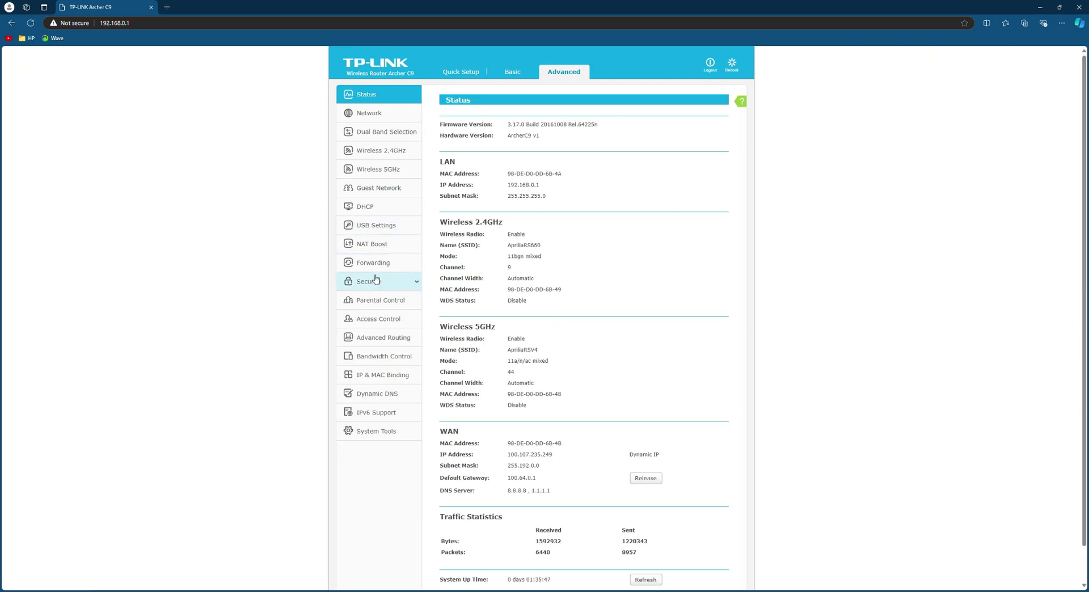
left_click(418, 266)
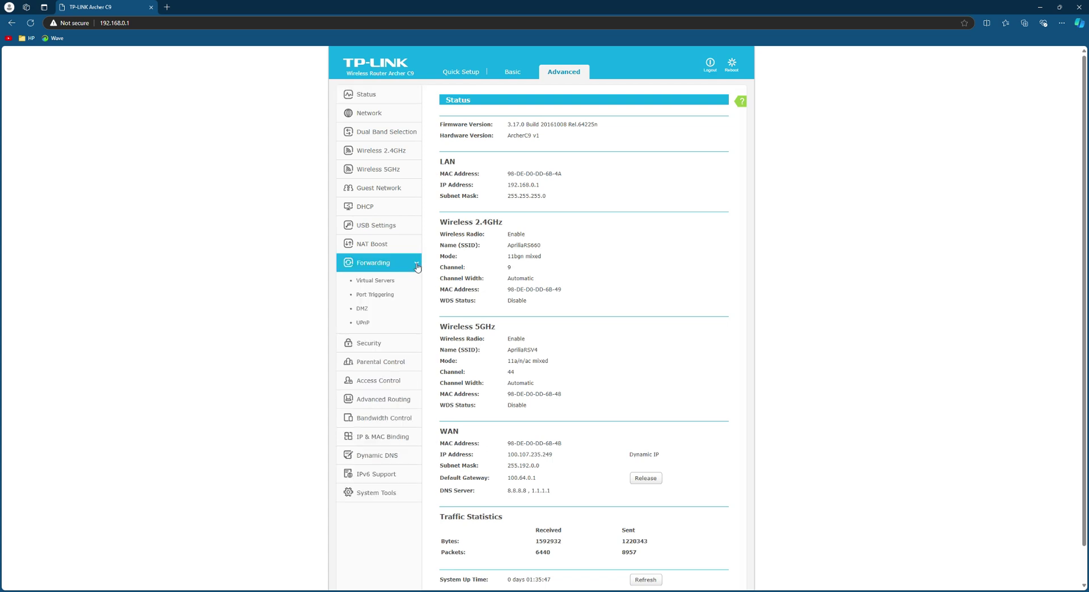
left_click(375, 281)
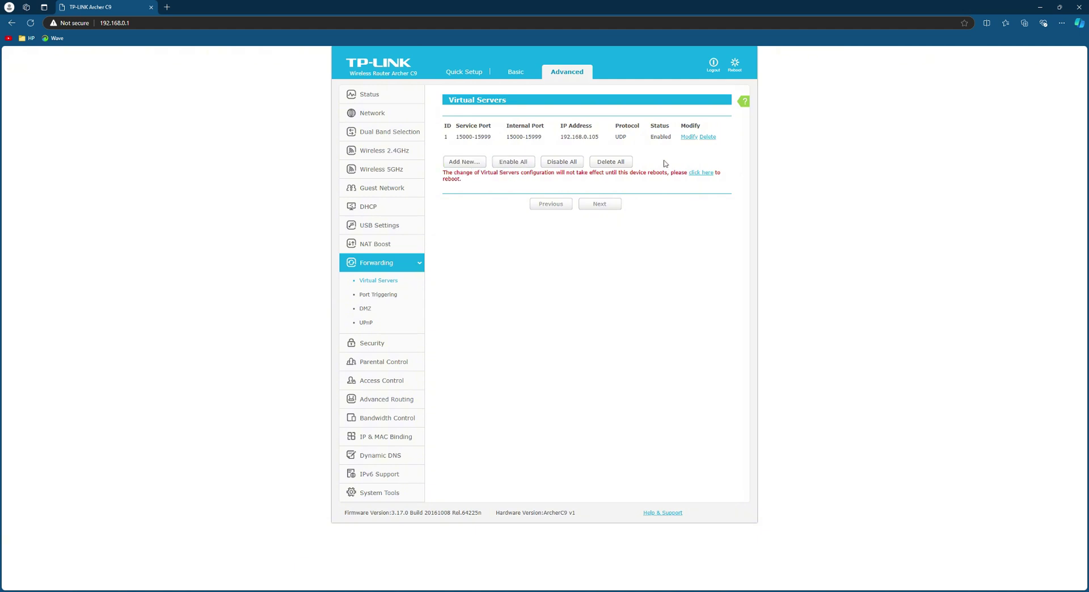
left_click(688, 138)
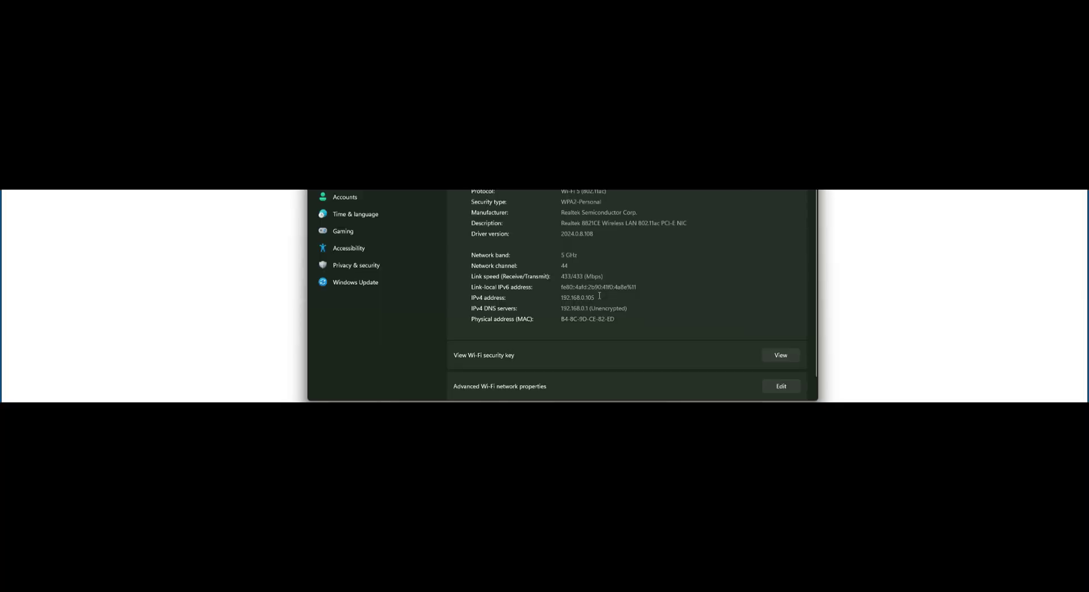
left_click_drag(595, 297, 560, 297)
left_click(486, 299)
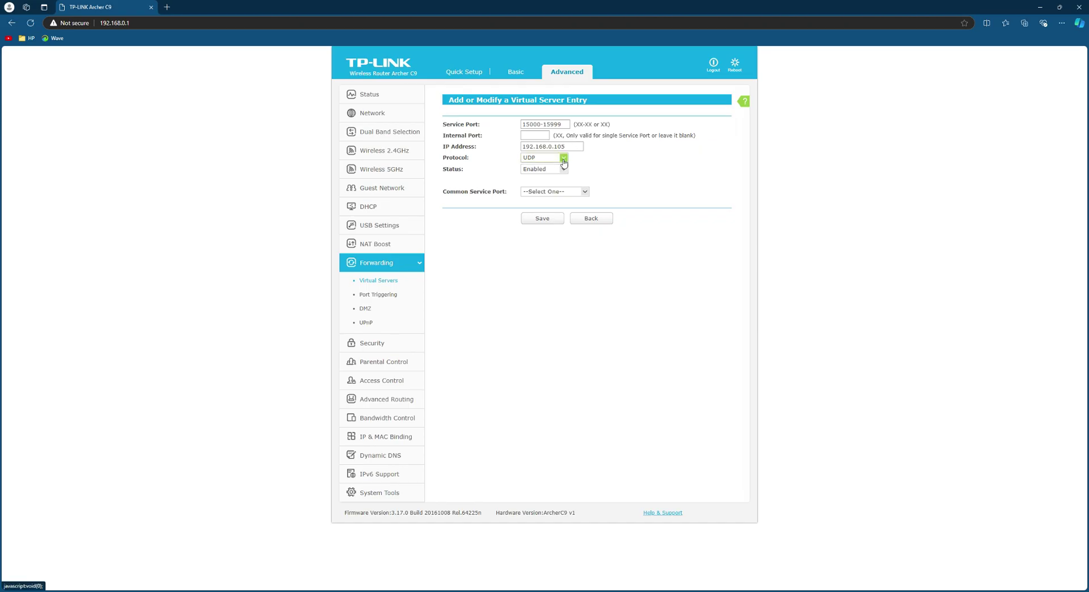
left_click(562, 158)
left_click(536, 197)
left_click(562, 174)
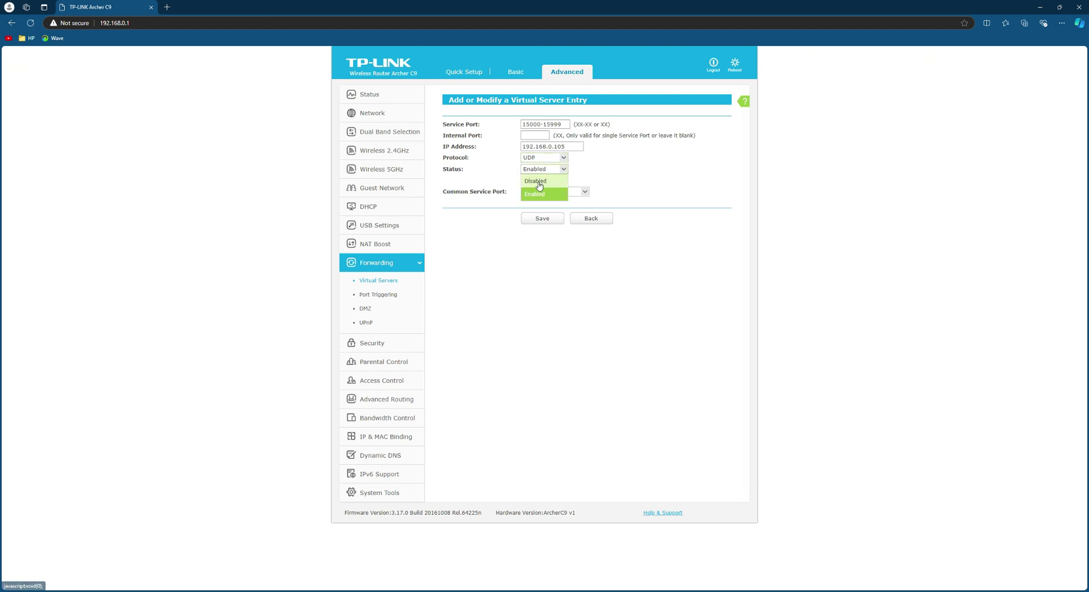
left_click(595, 170)
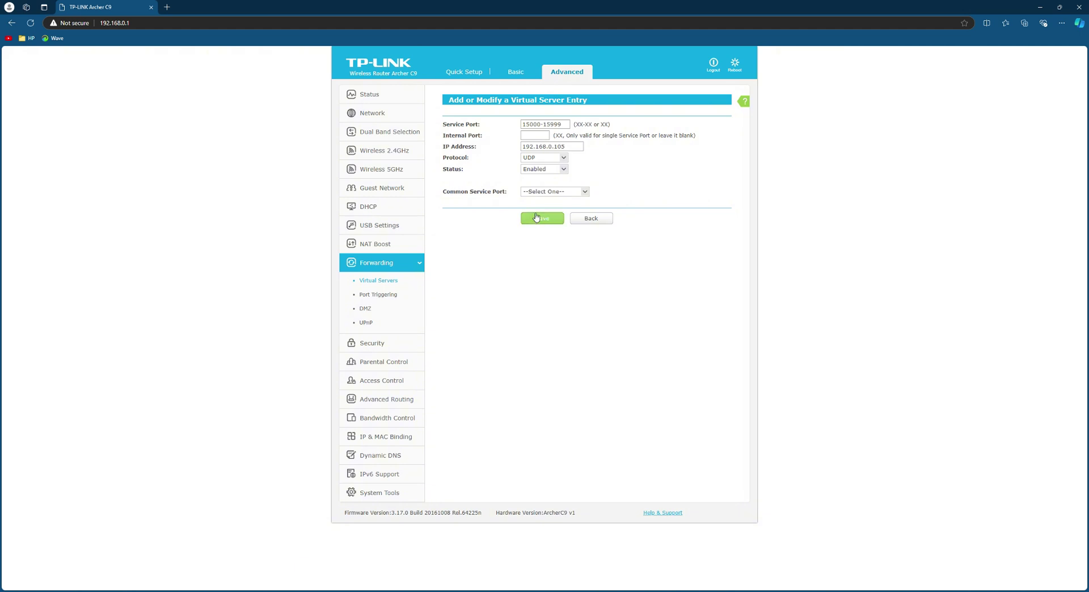
left_click(542, 221)
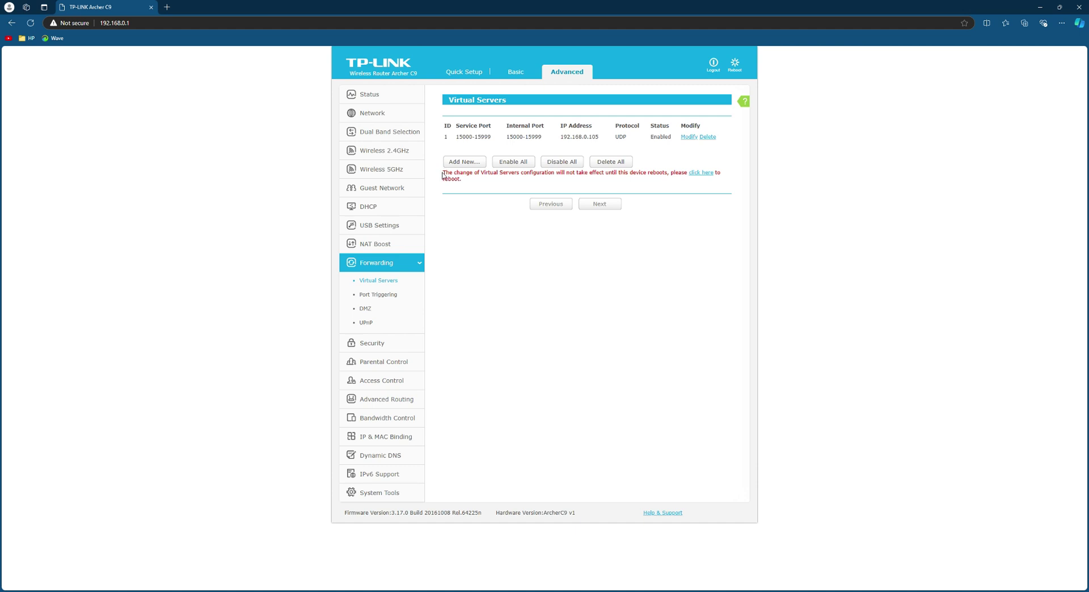
left_click_drag(443, 175, 471, 173)
left_click(464, 195)
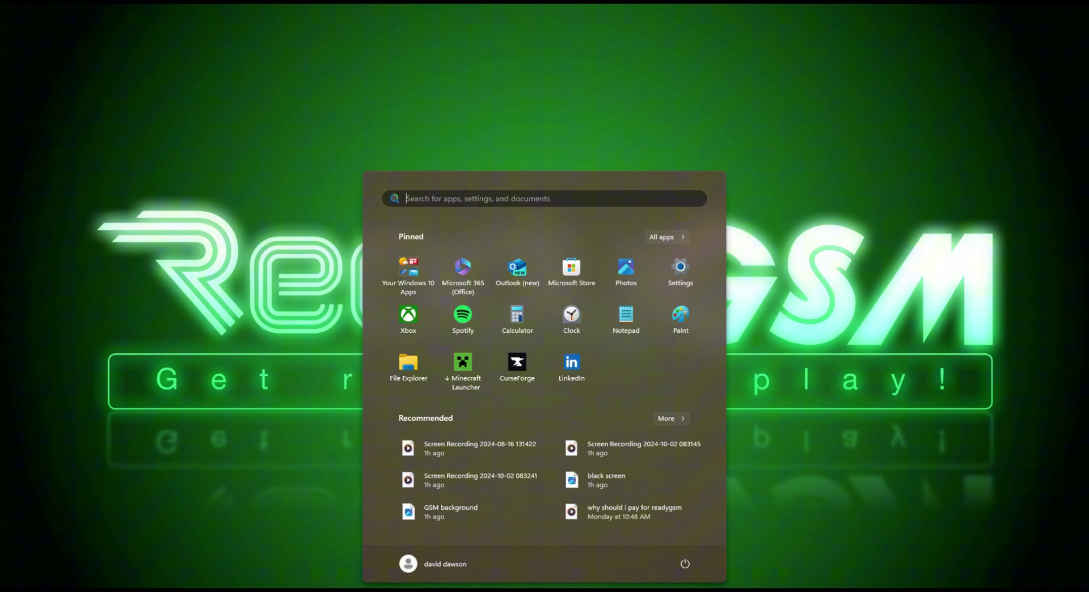
- Find Windows Defender Firewall with Advanced Security and run it as administrator
type("w")
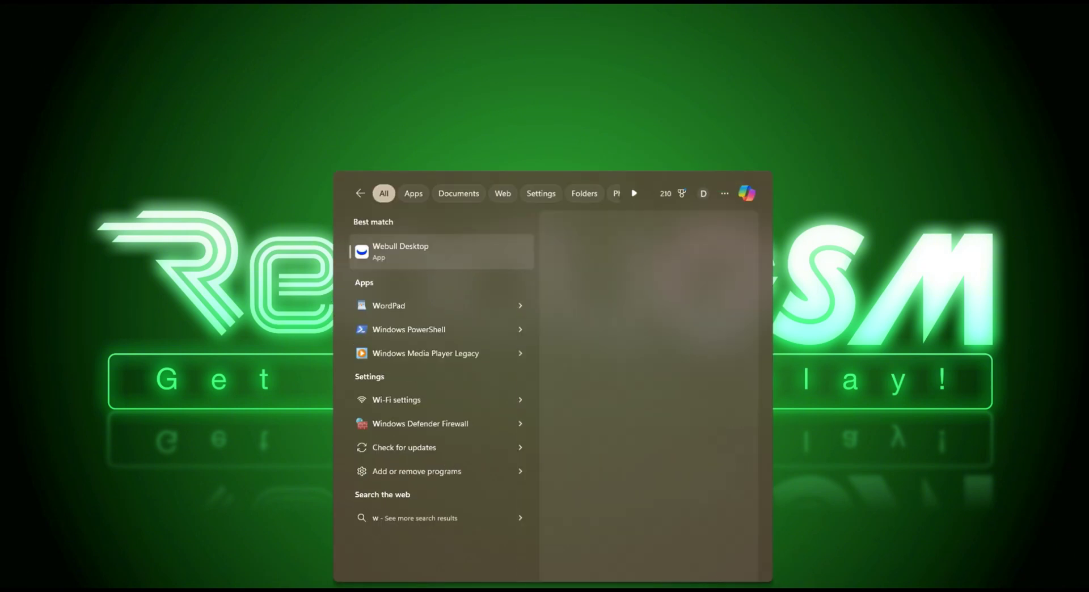
type("f")
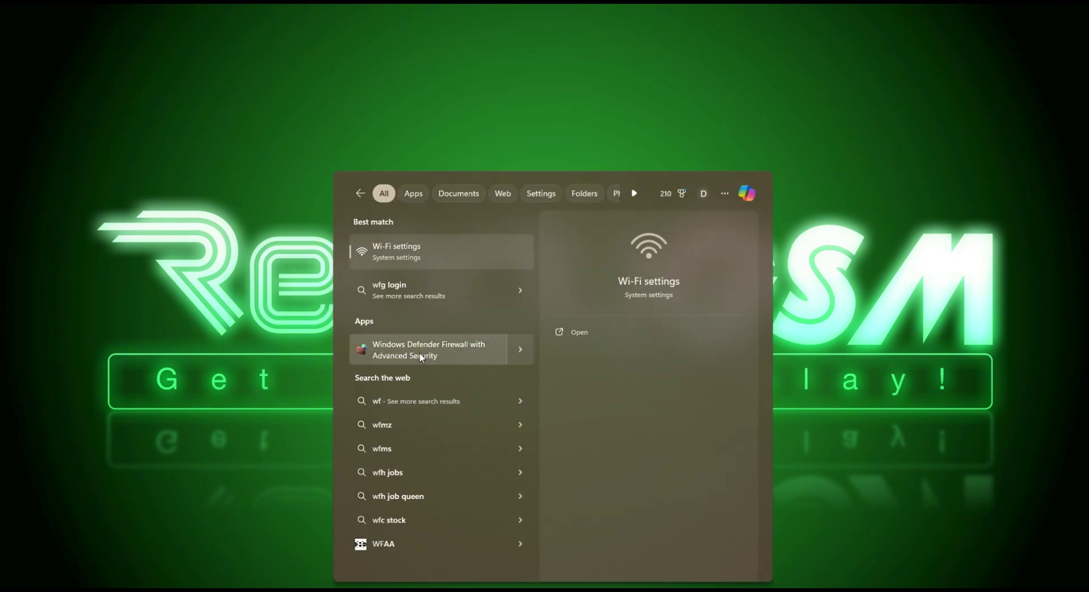
right_click(420, 353)
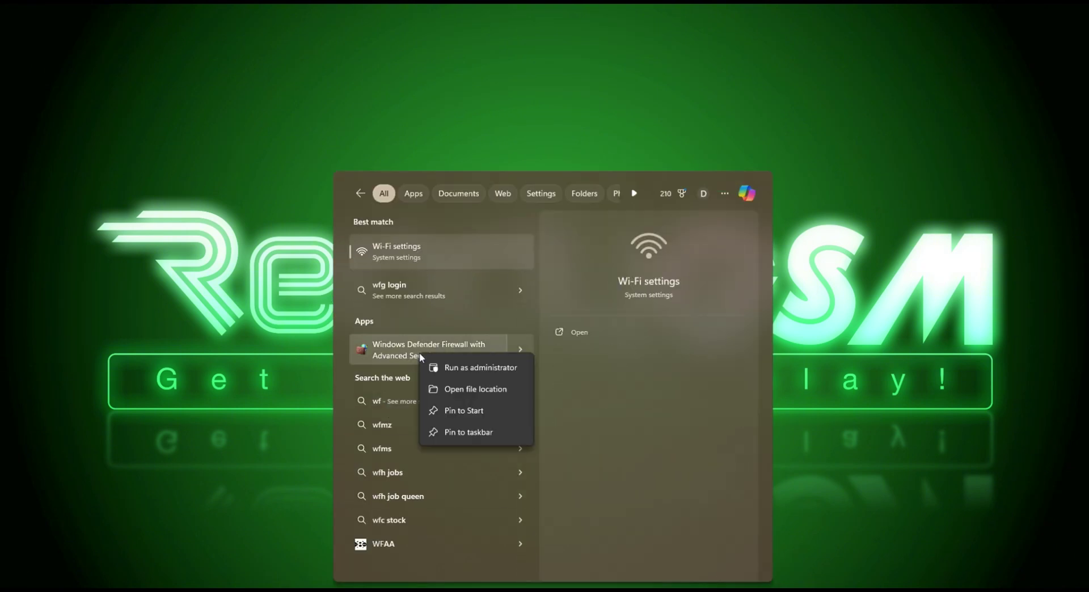
left_click(469, 369)
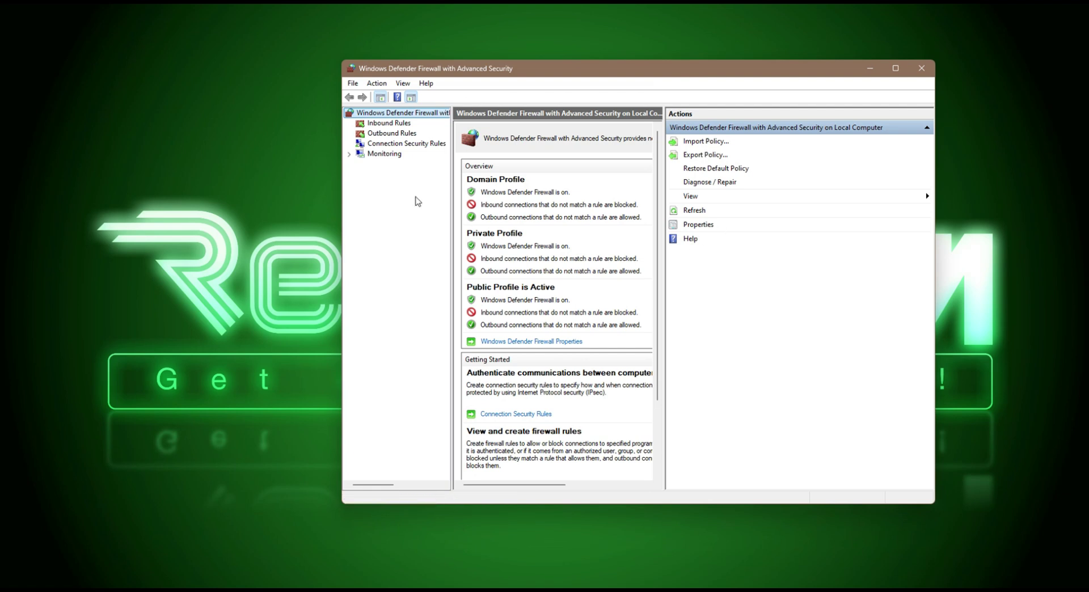
- Start a new inbound firewall rule with the rule type Port
left_click(385, 124)
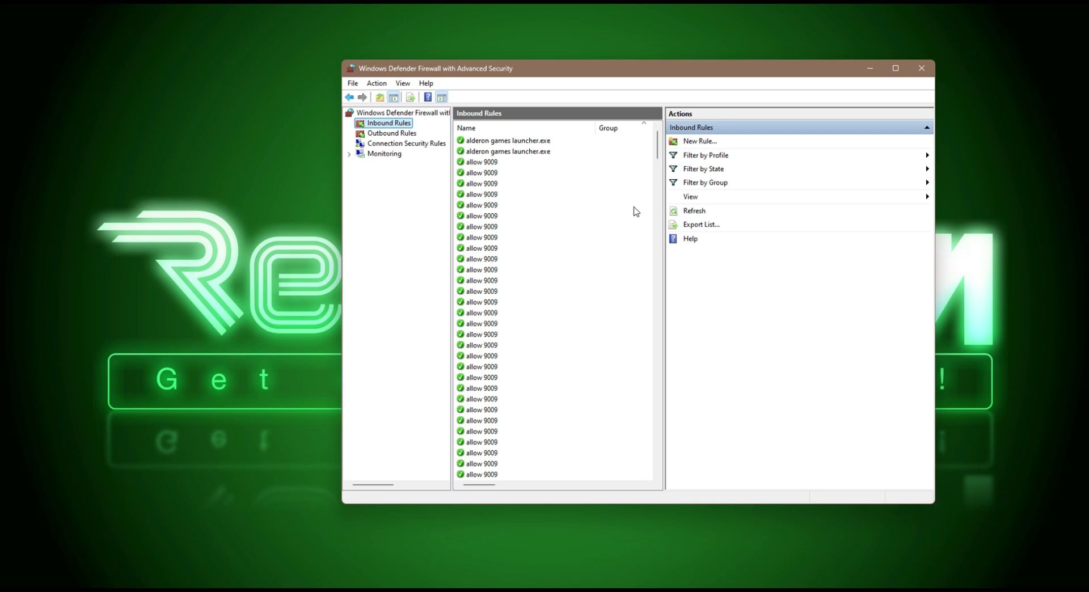
left_click(697, 144)
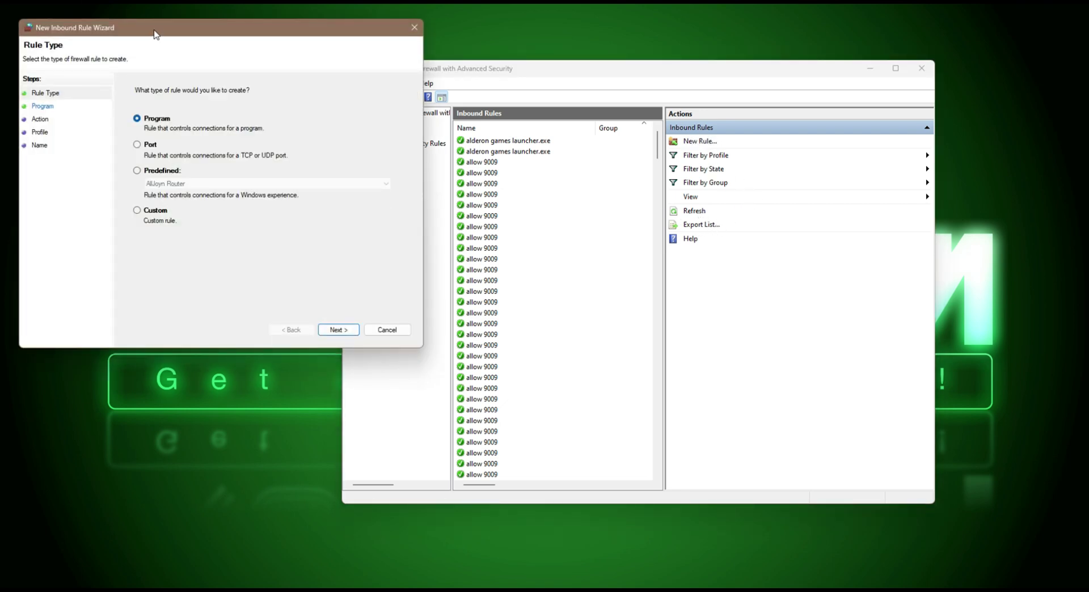
left_click_drag(155, 35, 545, 133)
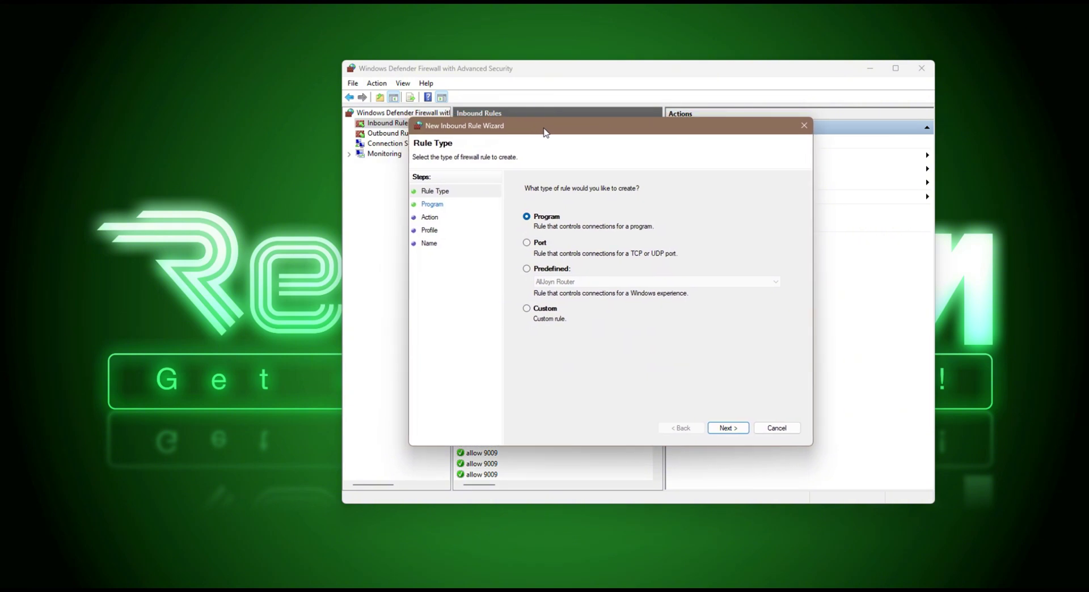
left_click(527, 243)
left_click(734, 432)
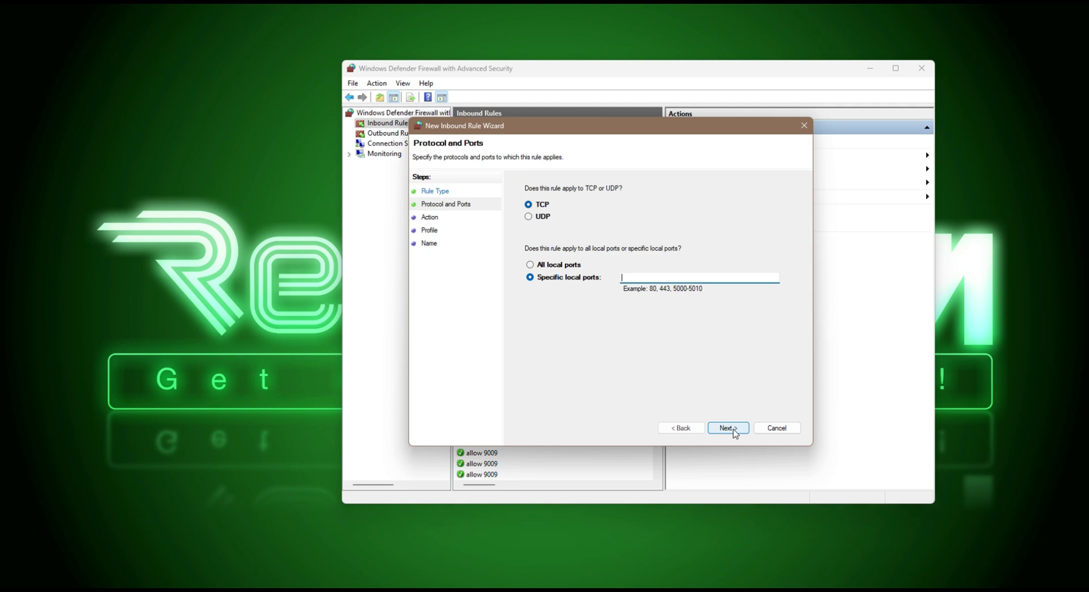
left_click(529, 220)
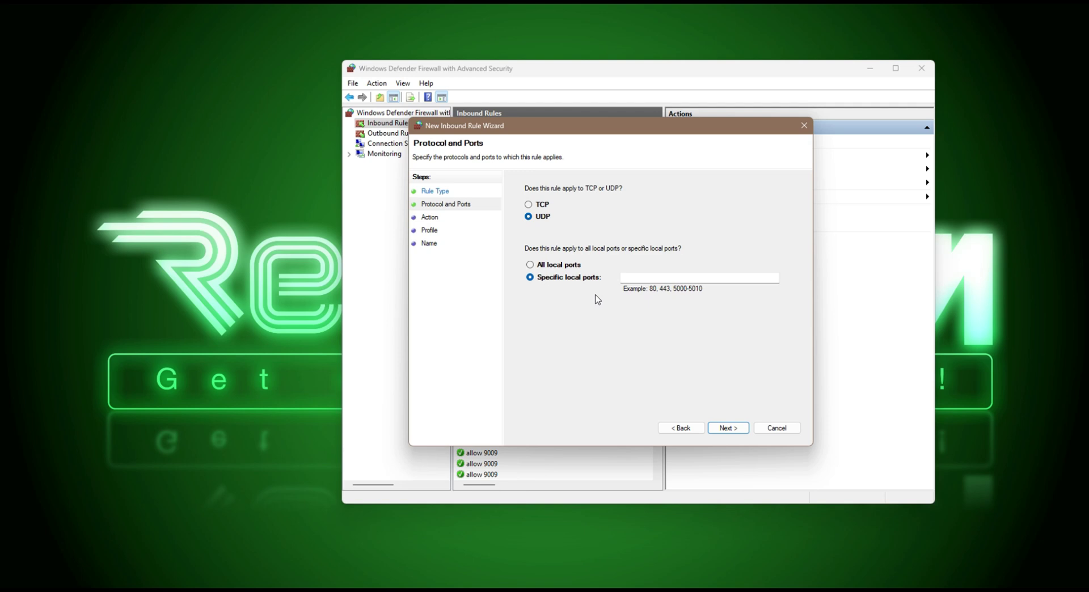
left_click(645, 277)
type("15000")
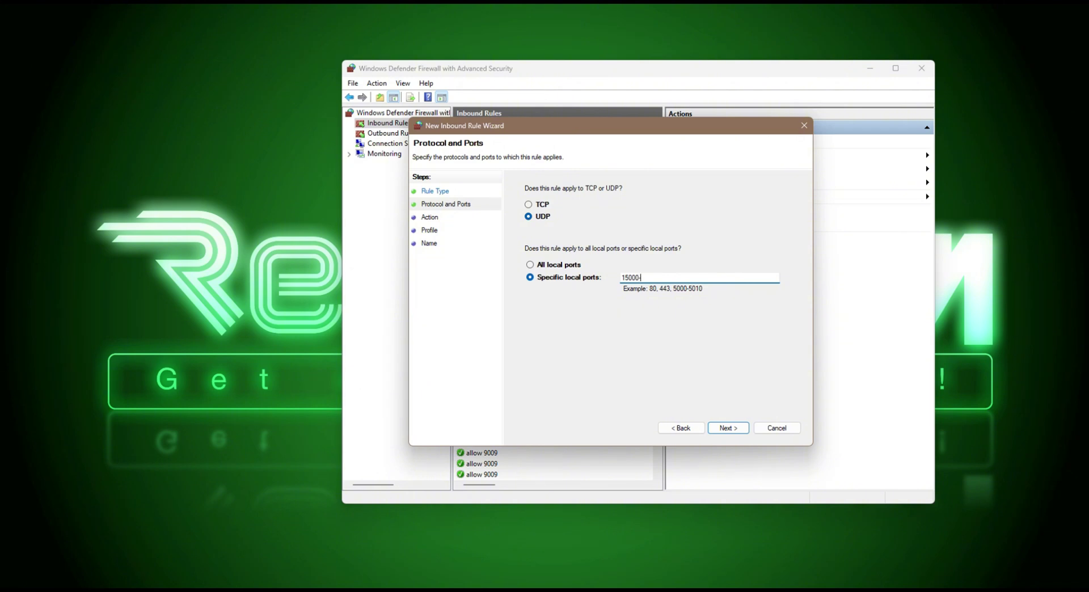
type("-15999")
key("BackSpace")
key("BackSpace")
key("BackSpace")
type("007")
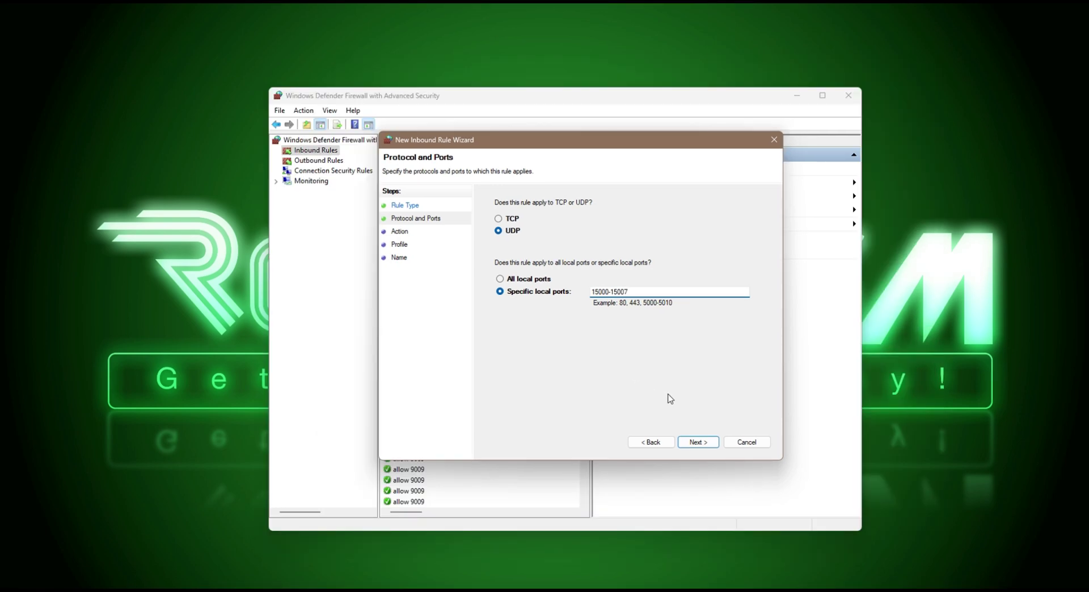
- Keep the action Allow the connection for the inbound rule and name it "Ark ASA UDP"
left_click(699, 443)
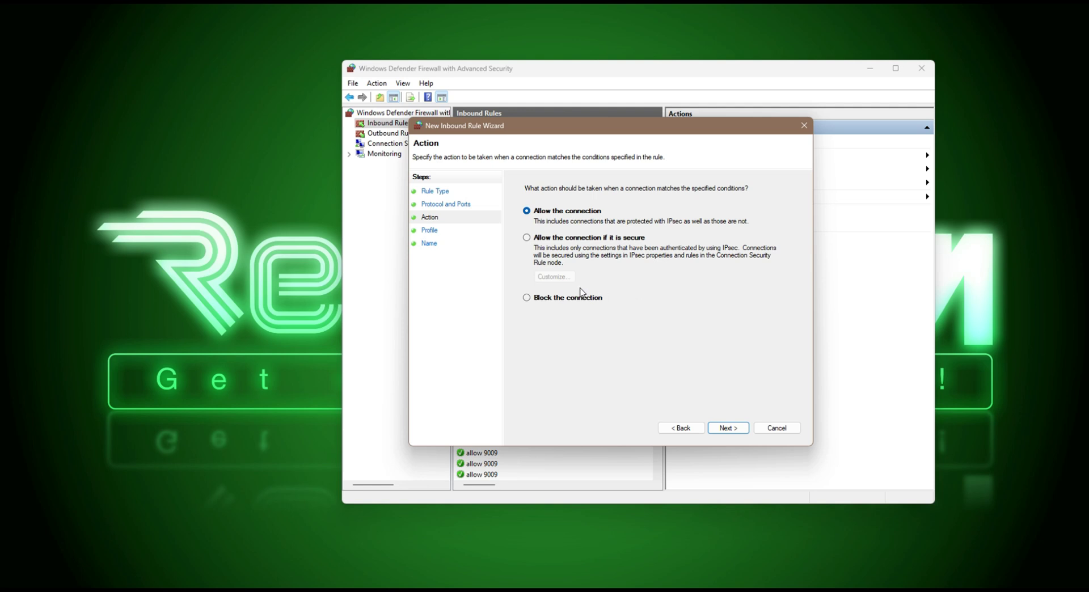
left_click(730, 433)
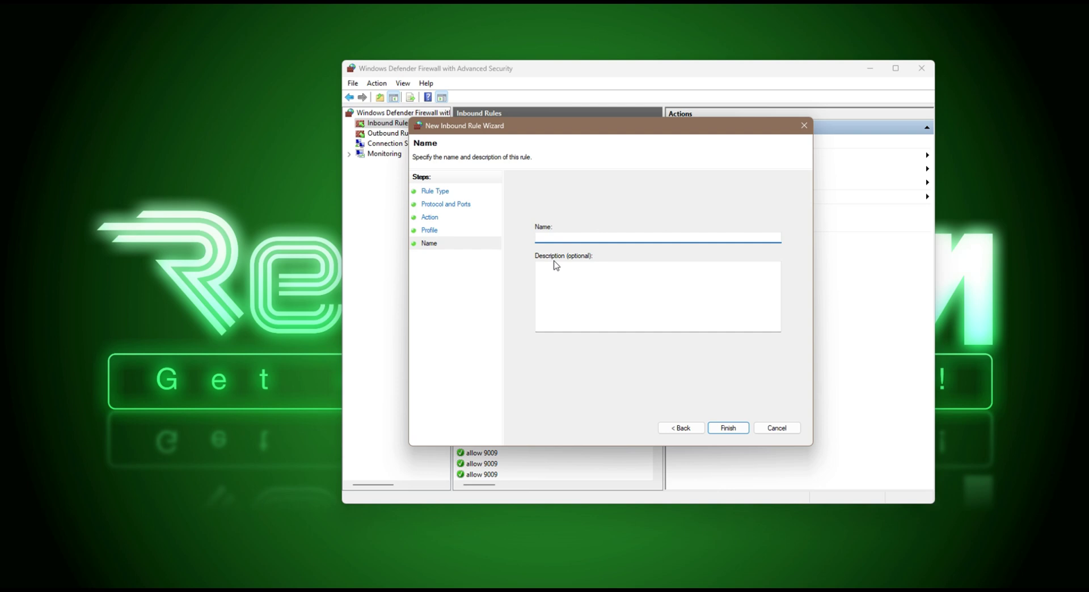
type("Ark ASA UDP")
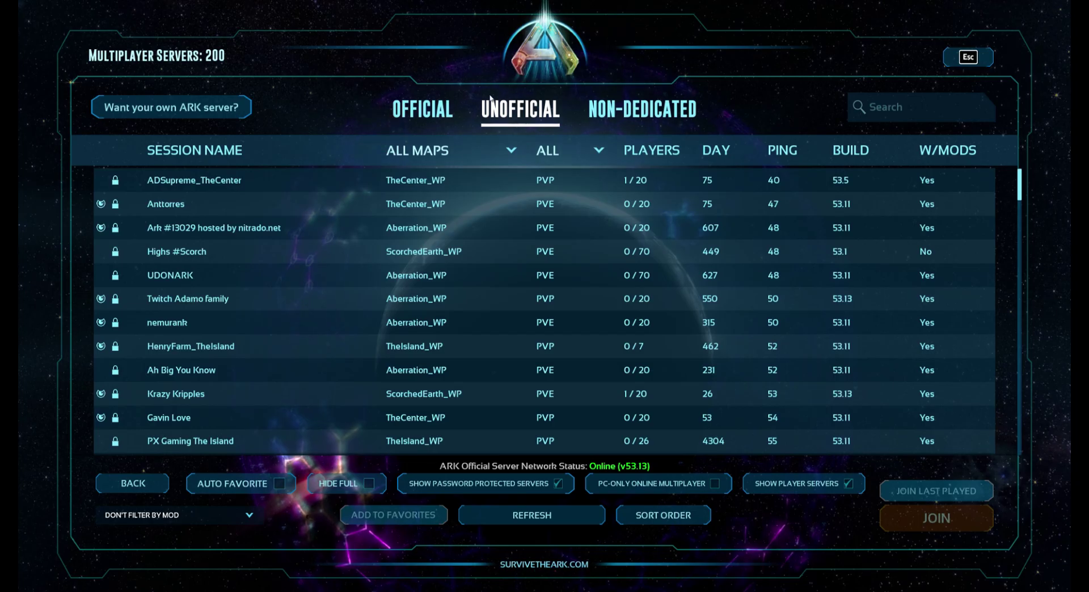
- Look through the Official and Non-Dedicated server lists in ARK, ending on the Unofficial list
left_click(401, 109)
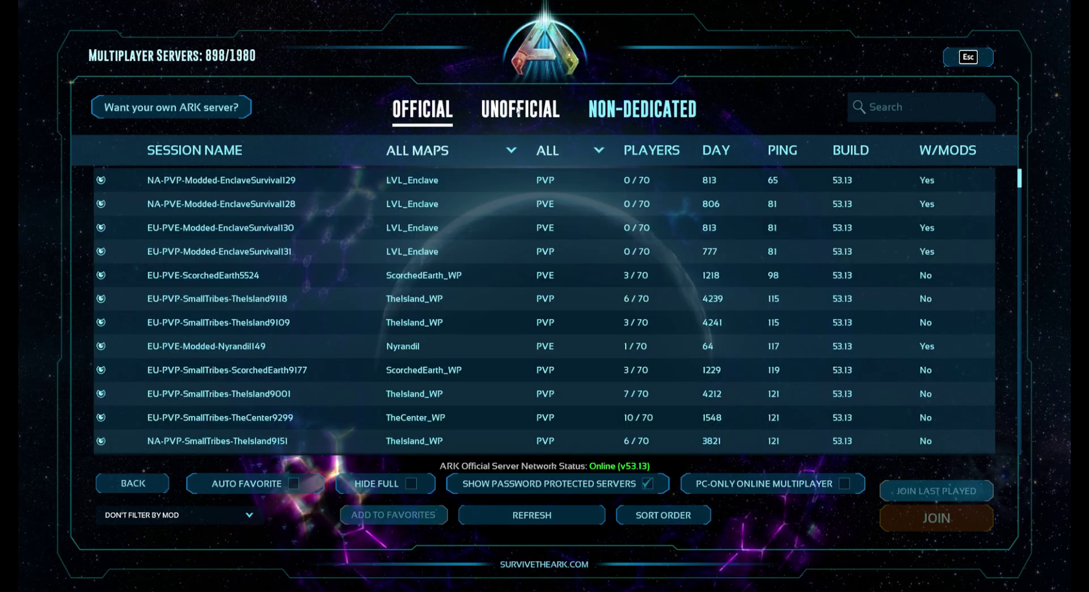
left_click(537, 109)
left_click(643, 109)
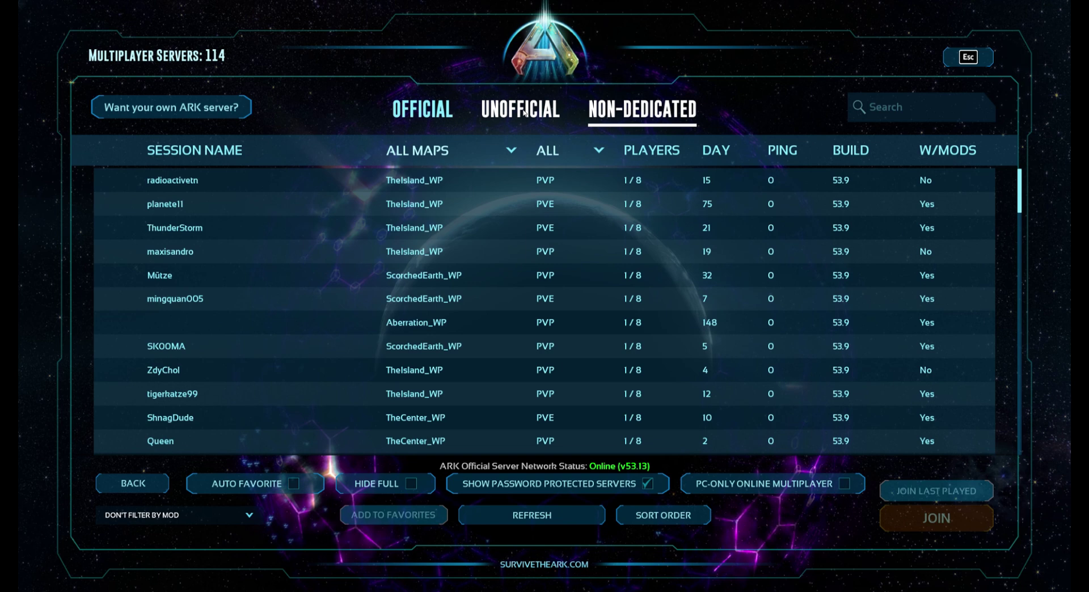
left_click(513, 109)
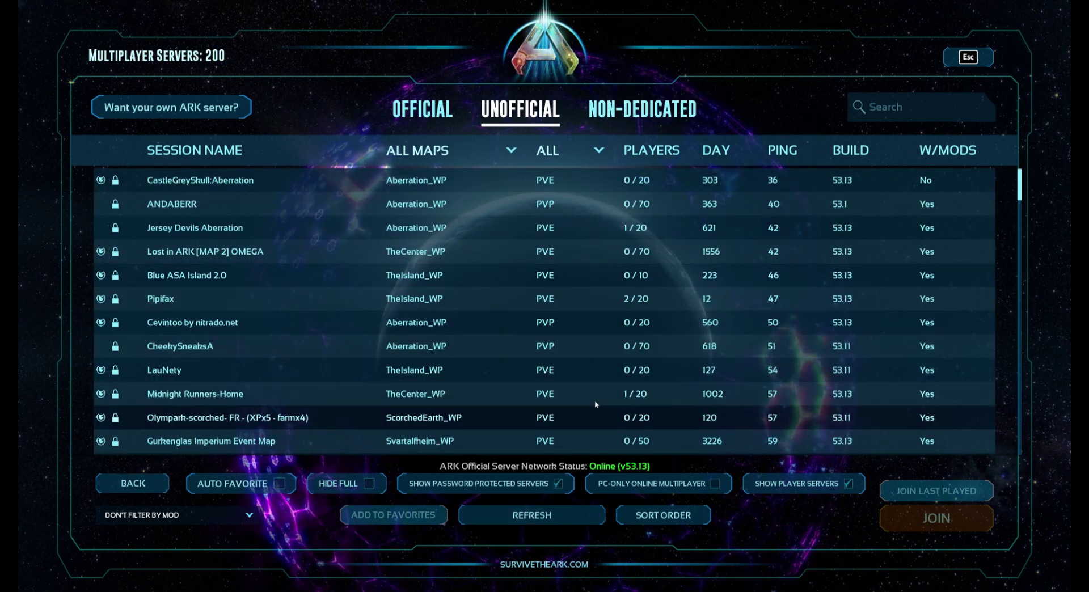